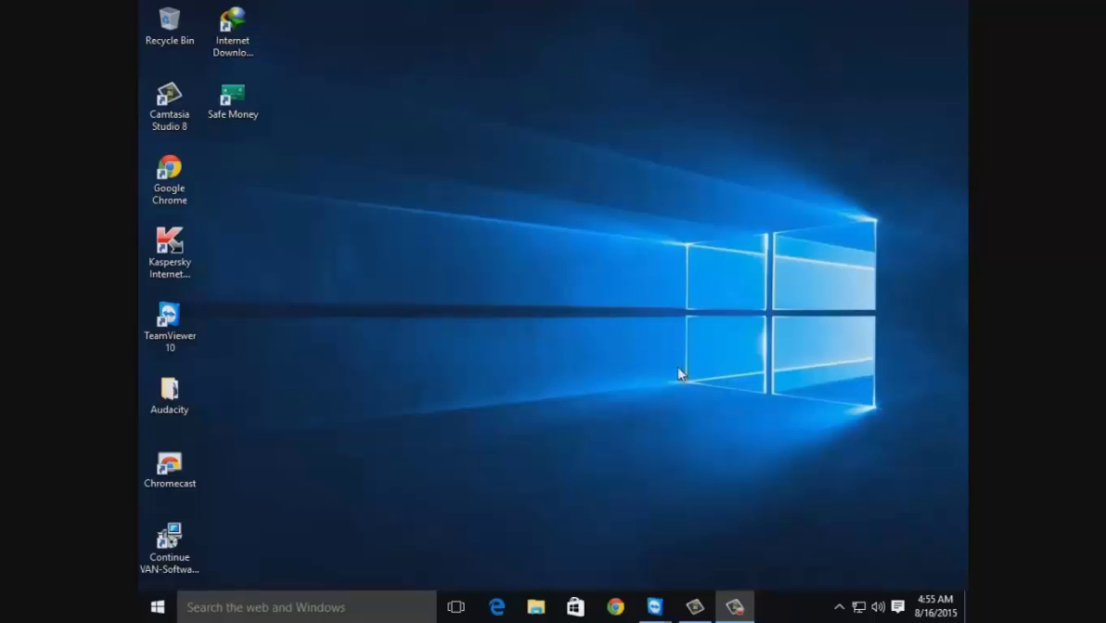
Launch File Explorer and go to C:\Windows\Fonts.
left_click(158, 607)
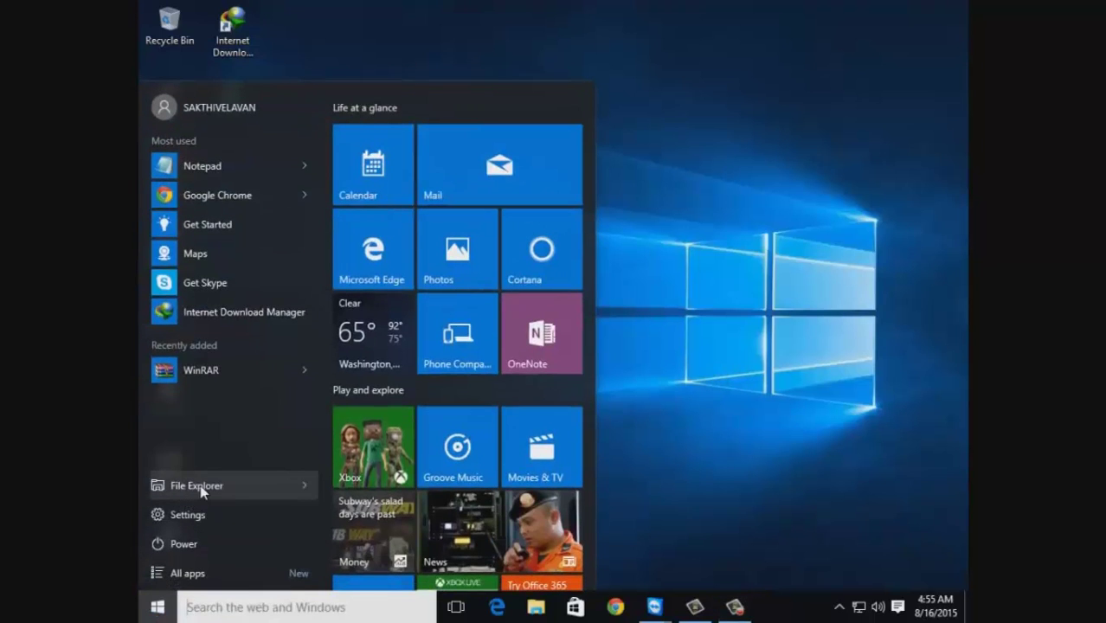
left_click(200, 487)
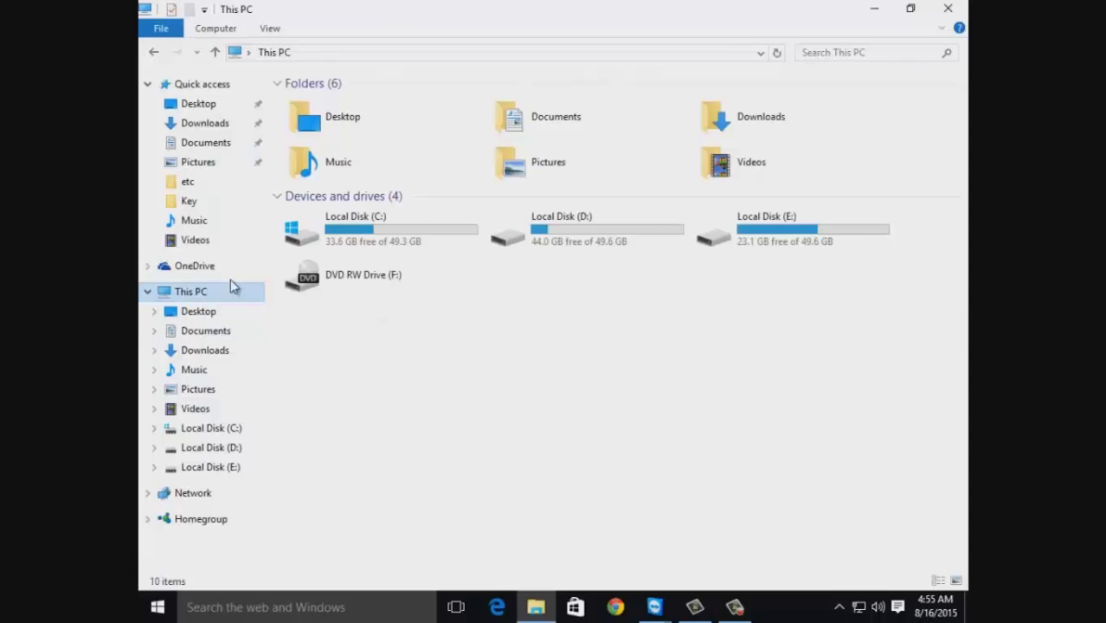
double_click(355, 221)
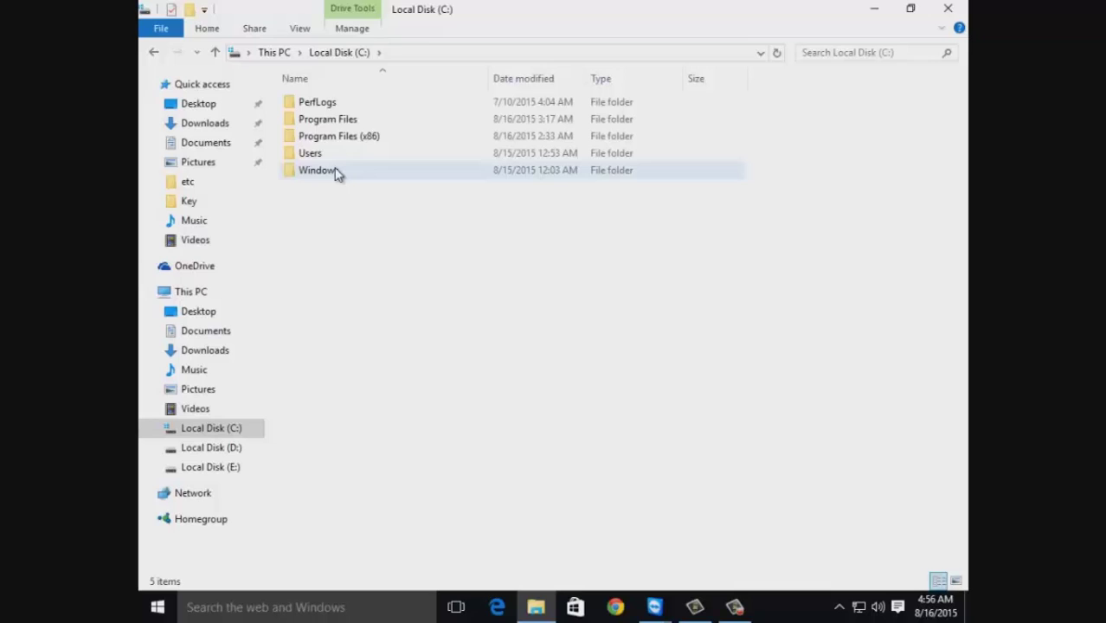
double_click(338, 172)
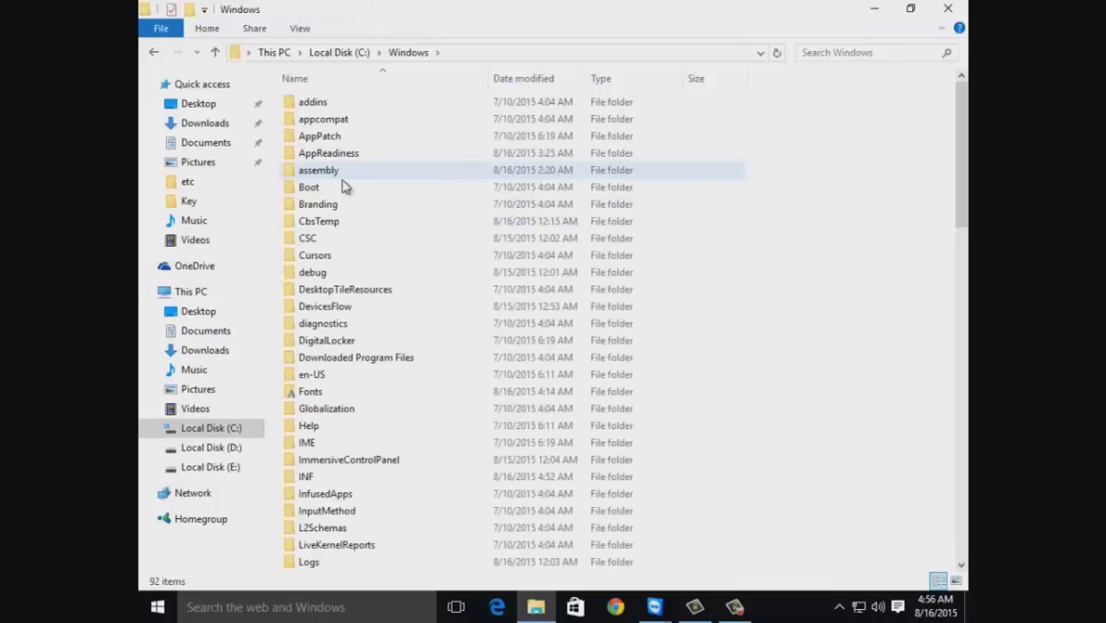
double_click(313, 394)
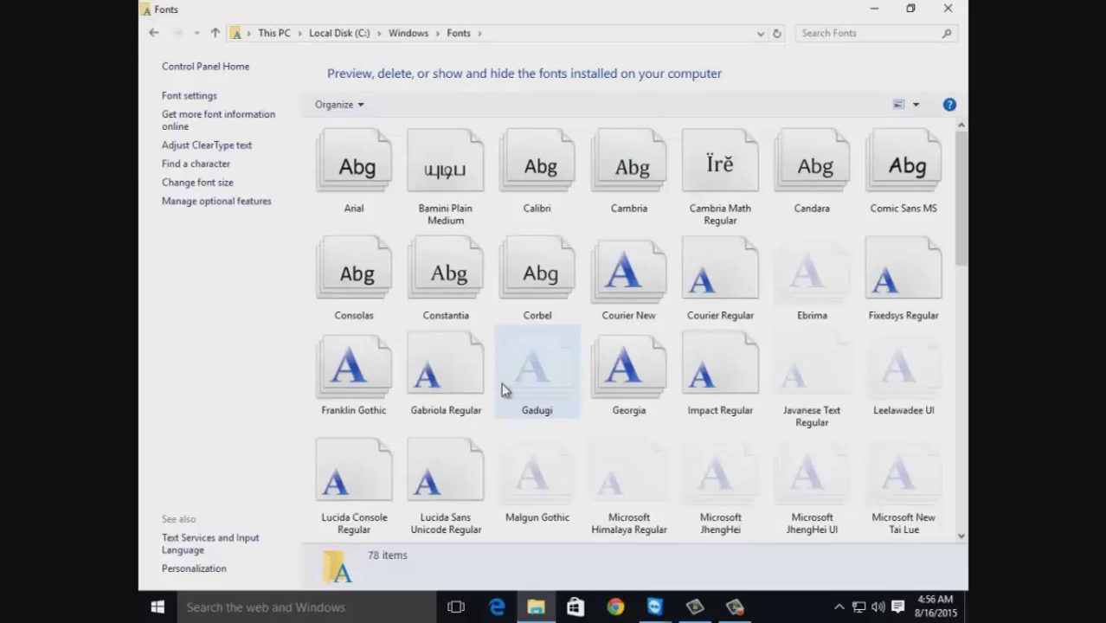
Scroll to the VANAVIL-Avvaiyar Regular font and copy it.
left_click_drag(963, 218, 963, 443)
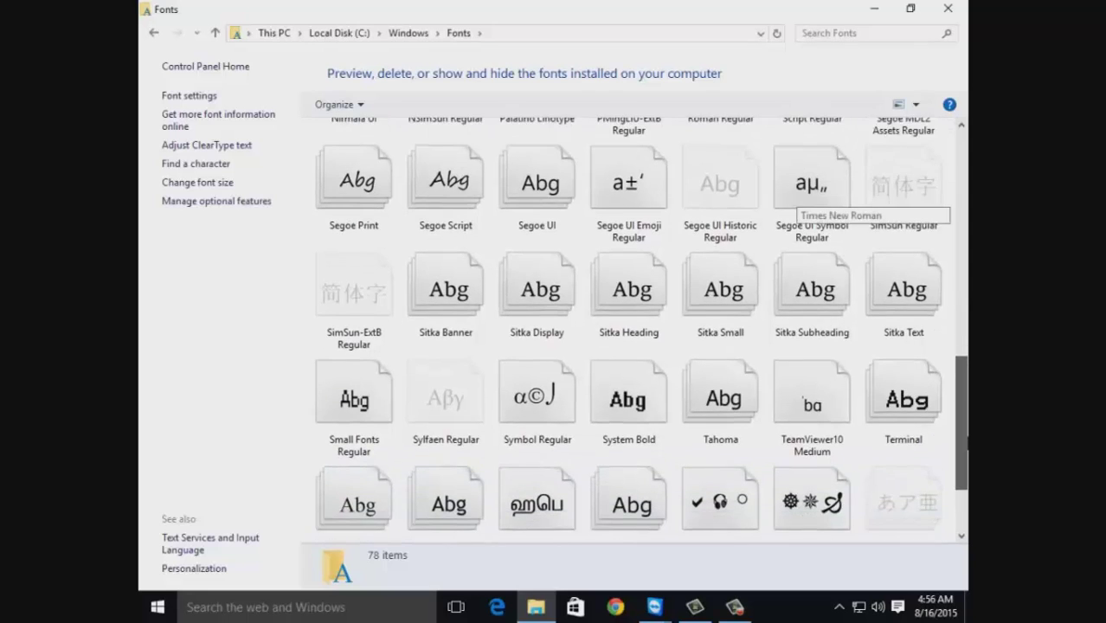
scroll(794, 197, "down", 3)
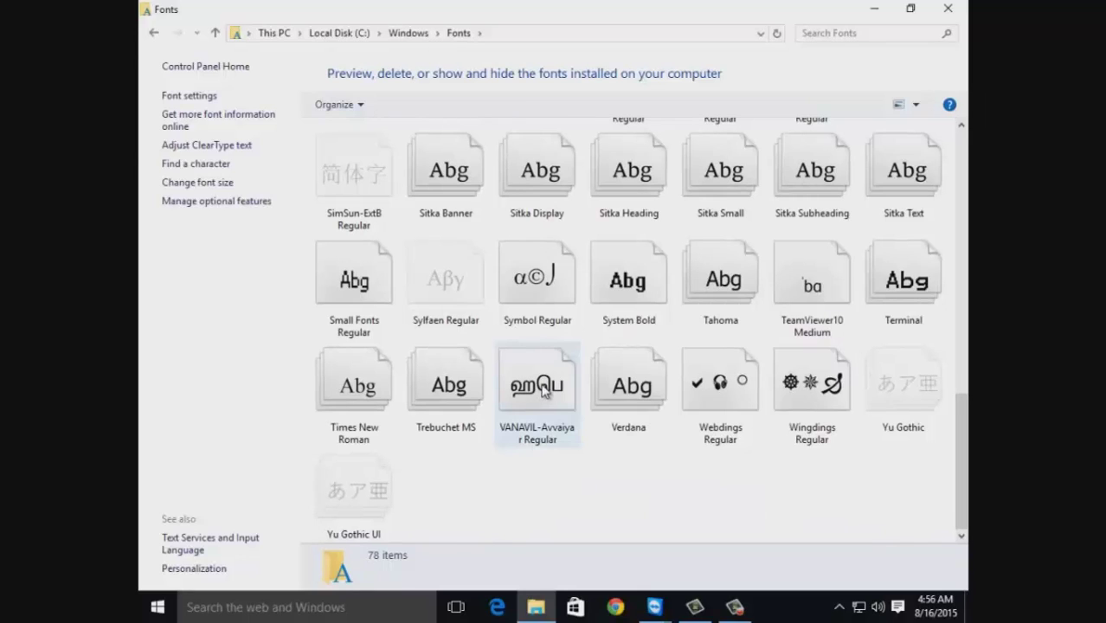
right_click(543, 391)
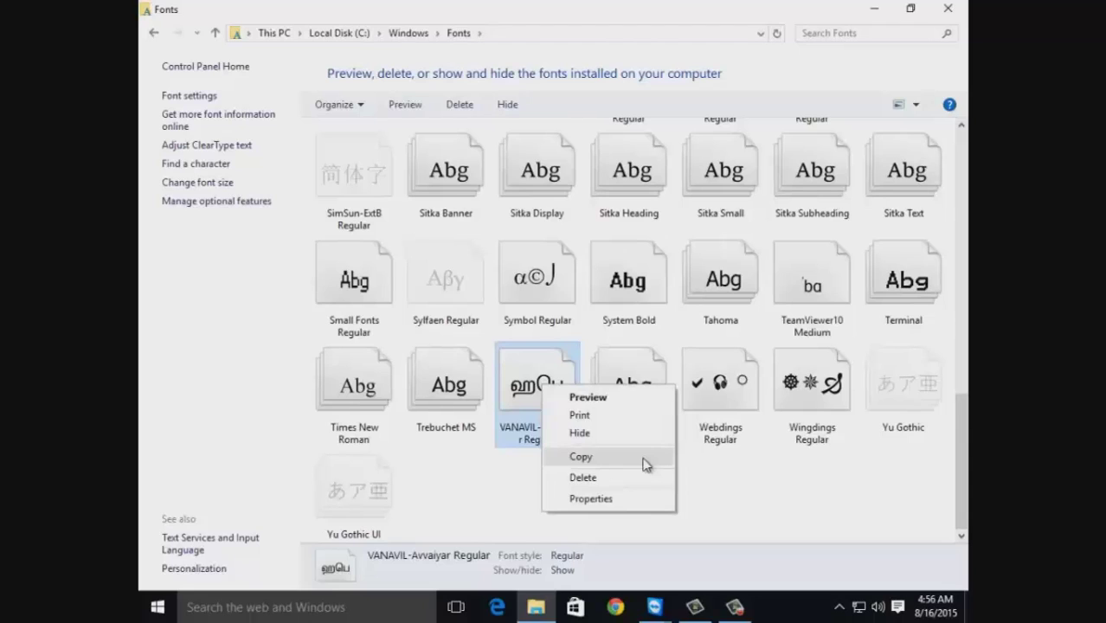
left_click(644, 464)
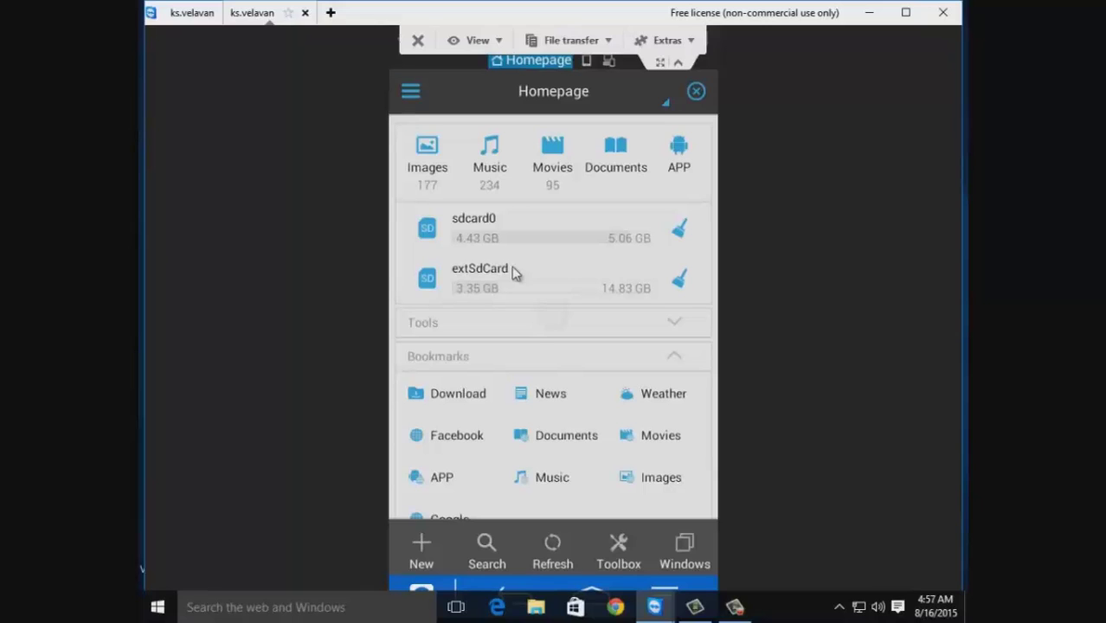
Open sdcard0 and scroll down its folder list toward .cache.
left_click(511, 273)
scroll(511, 272, "down", 5)
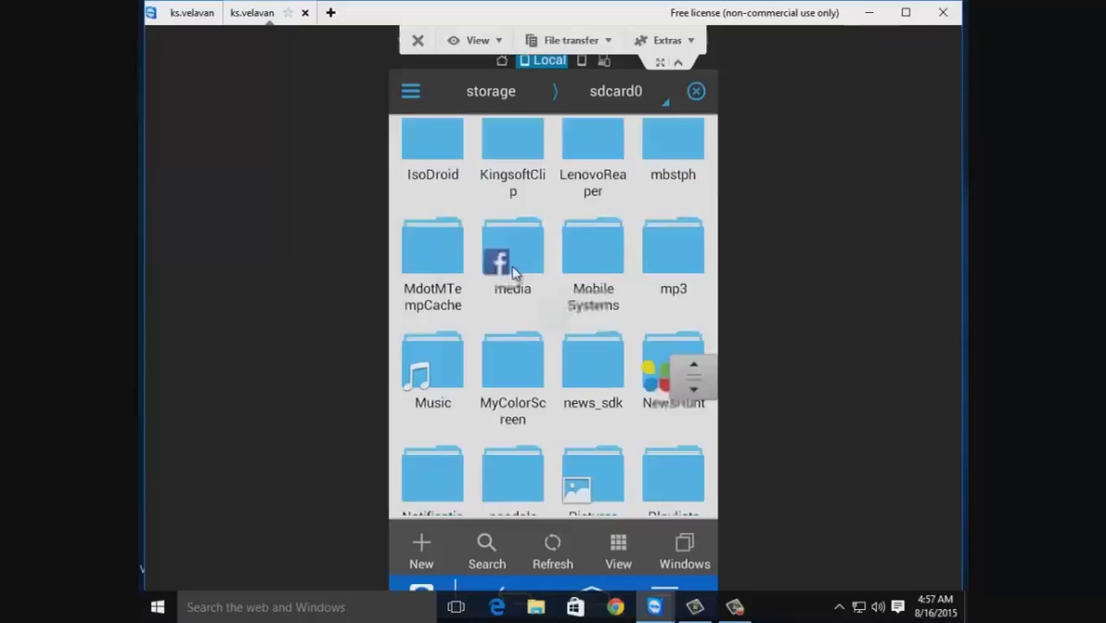
scroll(512, 273, "down", 5)
scroll(511, 272, "down", 5)
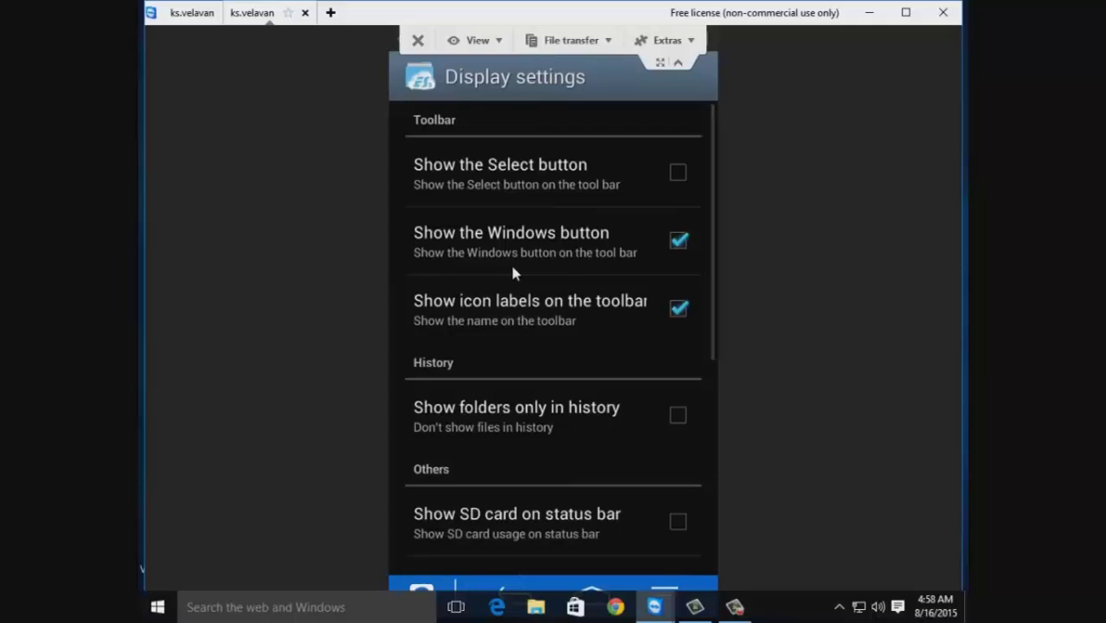
In Display settings, scroll to Others and leave Show hidden files ticked.
scroll(513, 272, "down", 5)
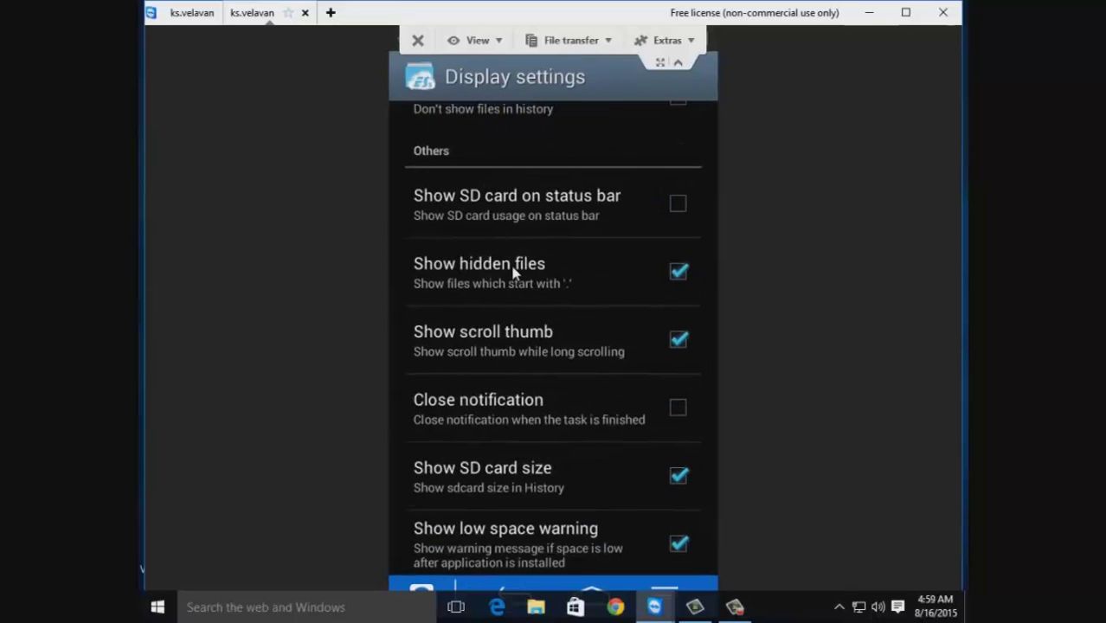
left_click(512, 270)
left_click(513, 270)
Leave settings and scroll through the sdcard folder grid to find Android > data.
key("Escape")
key("Escape")
scroll(512, 272, "down", 3)
scroll(513, 272, "down", 3)
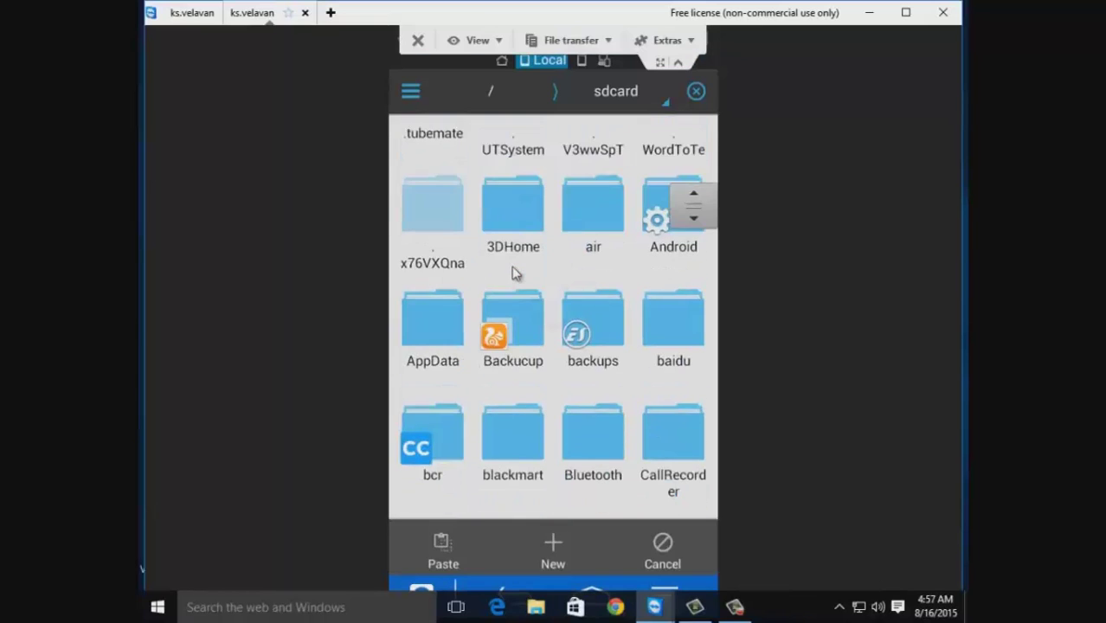
scroll(512, 274, "down", 3)
scroll(512, 273, "up", 2)
scroll(512, 273, "up", 3)
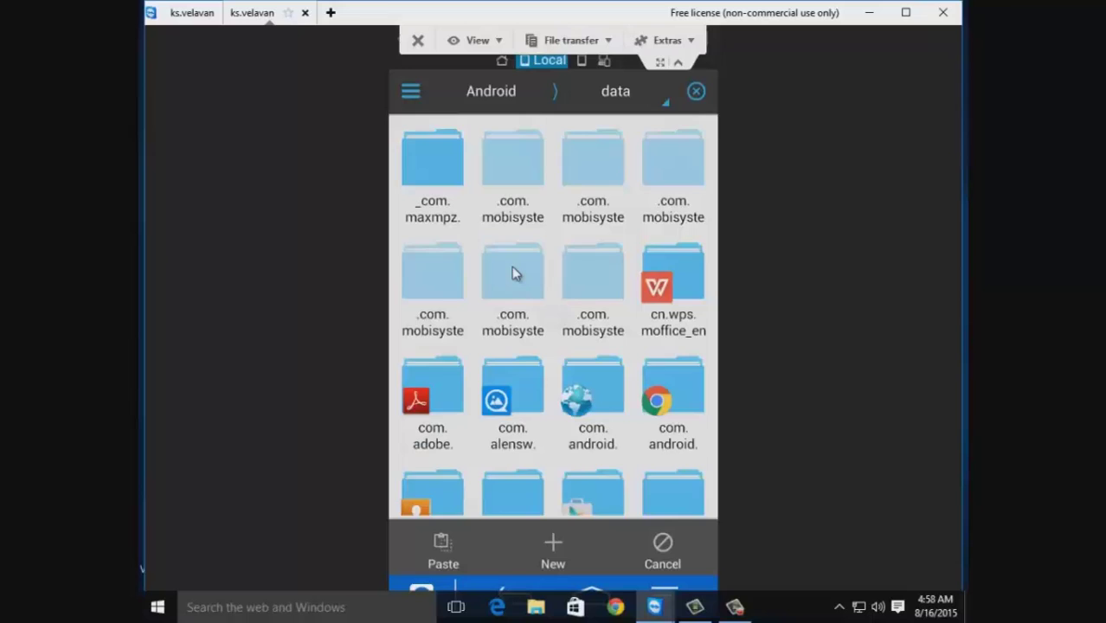
scroll(512, 273, "down", 2)
scroll(512, 274, "down", 2)
scroll(512, 273, "down", 3)
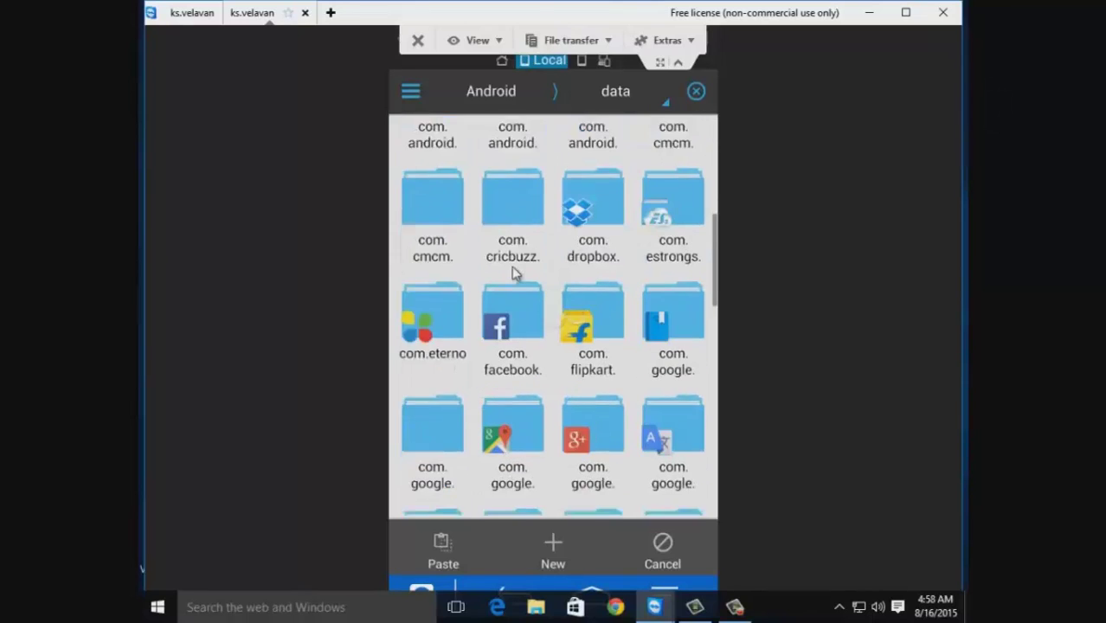
scroll(513, 273, "down", 1)
scroll(512, 273, "up", 2)
scroll(512, 273, "up", 1)
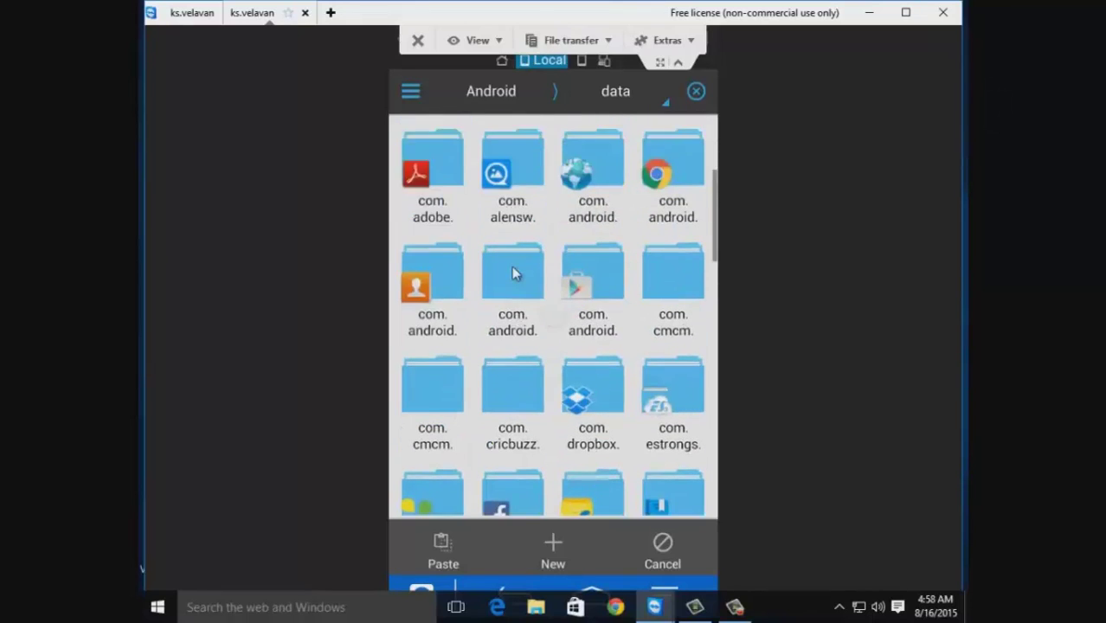
scroll(512, 273, "up", 2)
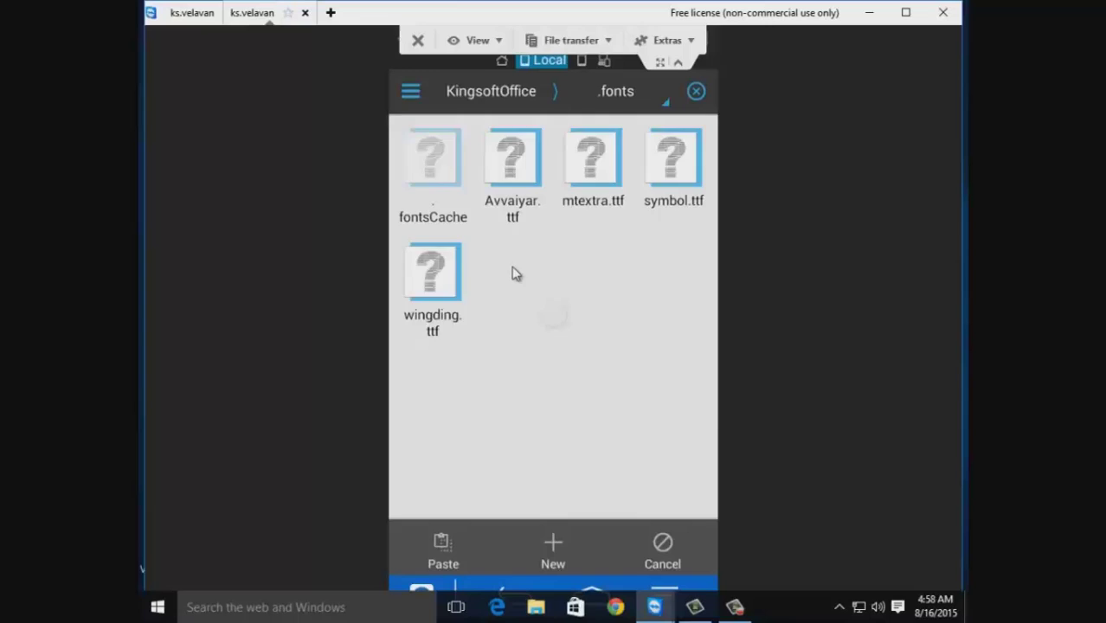
Go back from .fonts to the KingsoftOffice folder.
key("Escape")
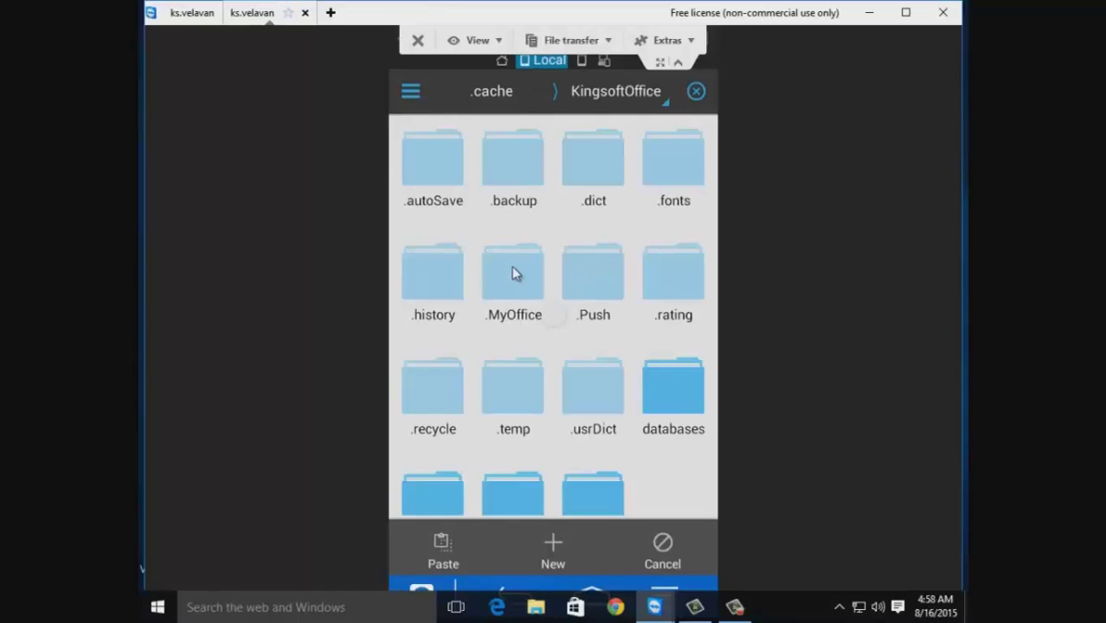